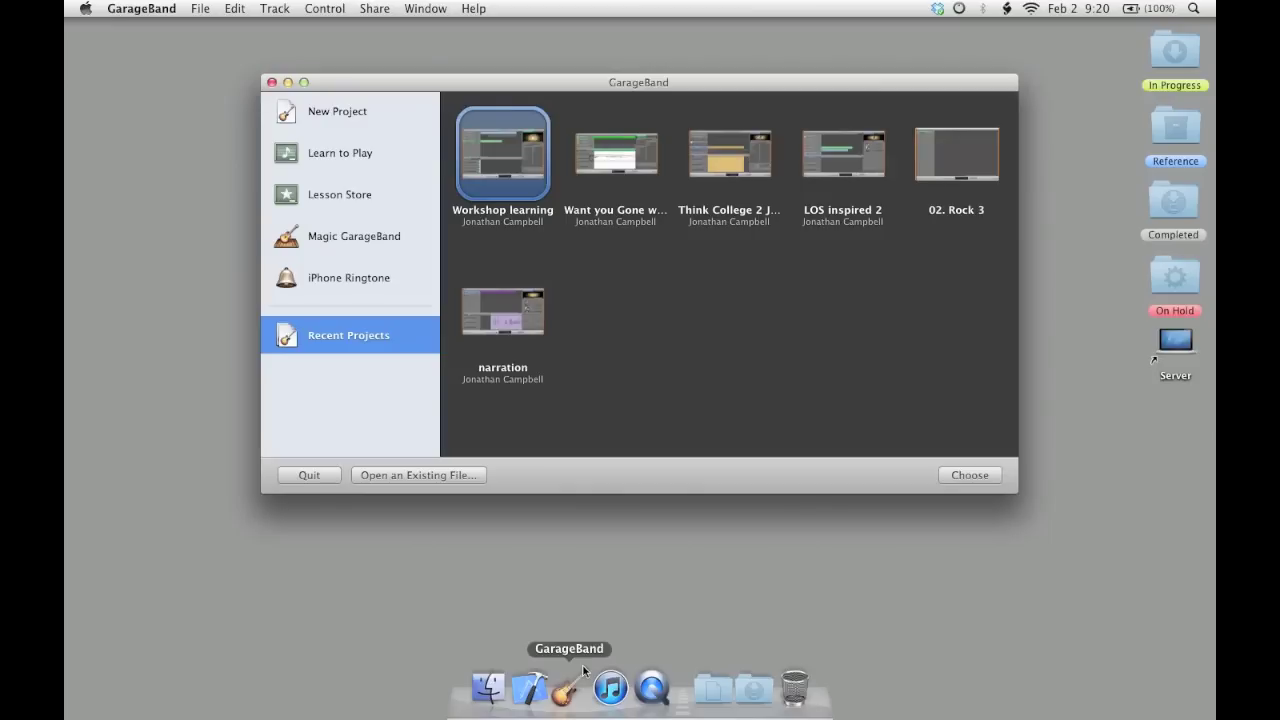
Create a new project from the Loops template, saved on the Desktop as "My ringtone"
{"action": "left_click", "coordinate": [386, 285]}
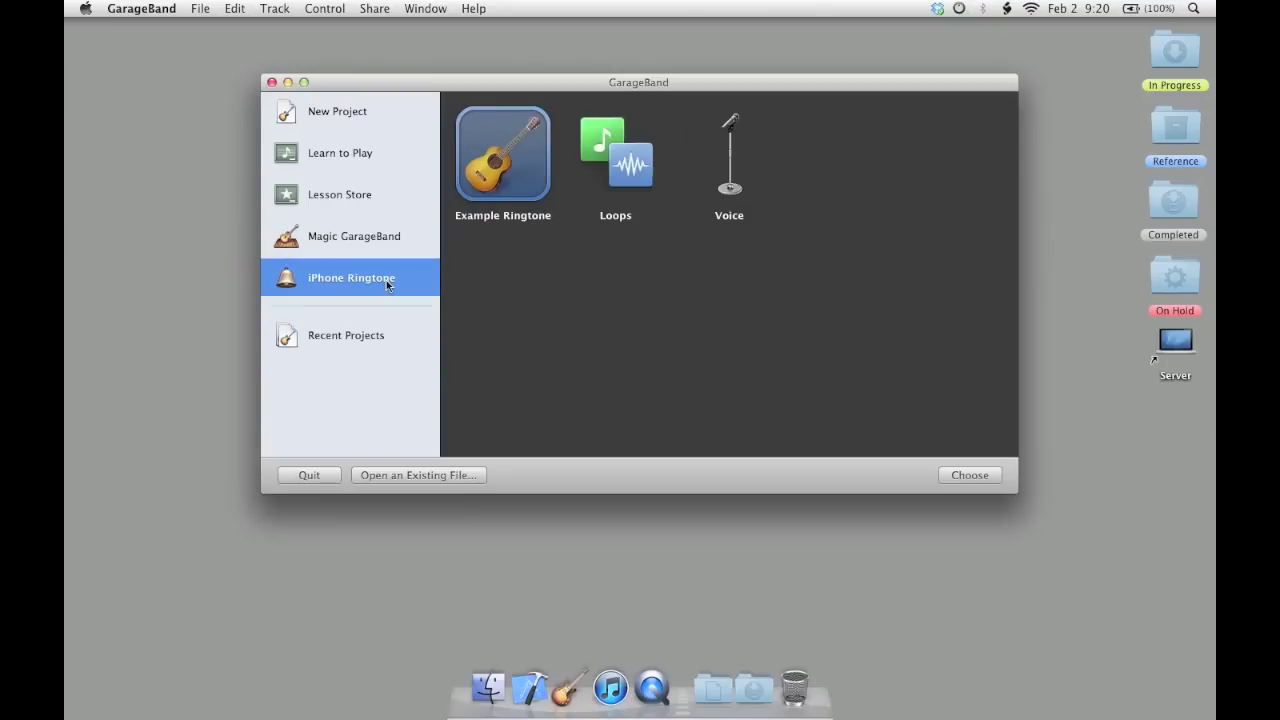
{"action": "left_click", "coordinate": [362, 113]}
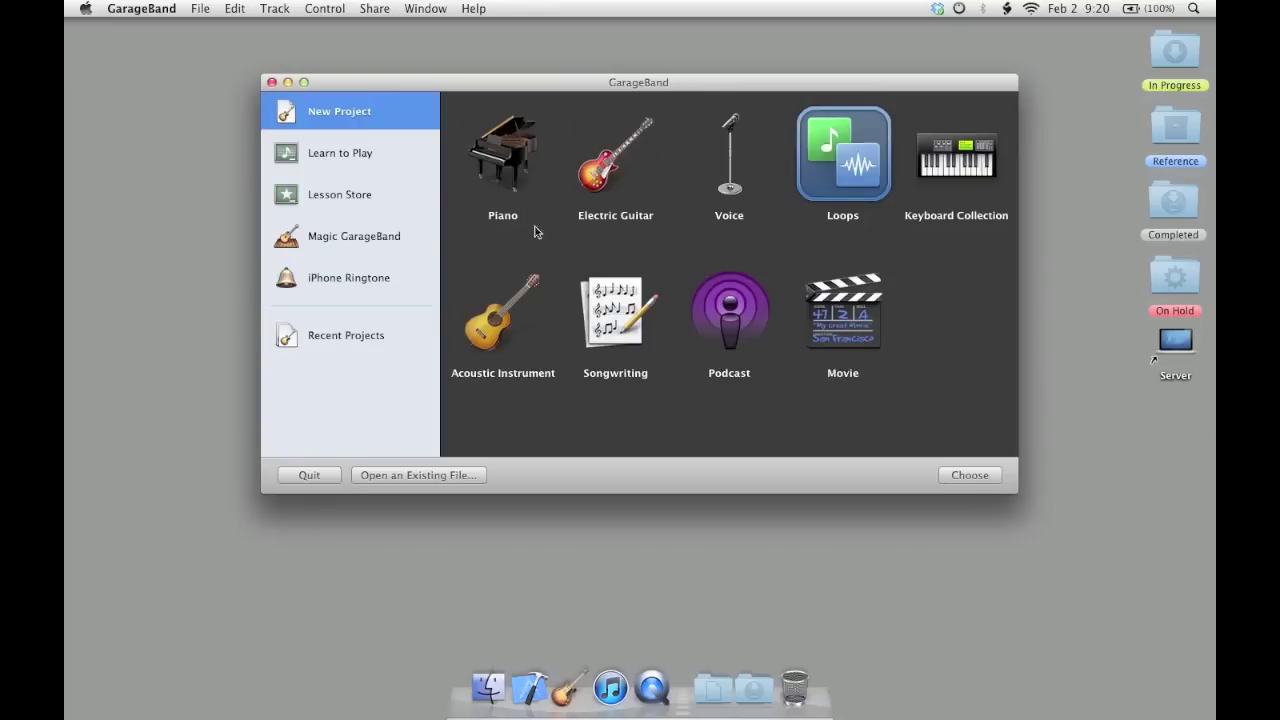
{"action": "double_click", "coordinate": [830, 161]}
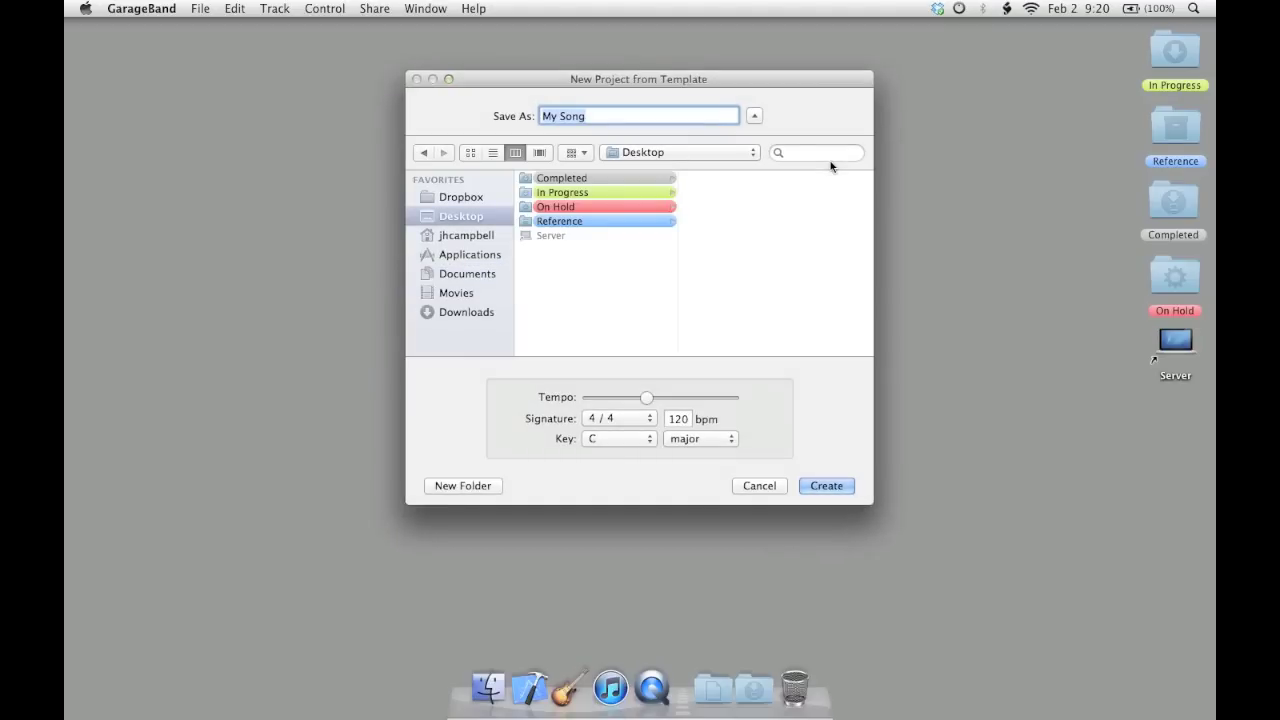
{"action": "type", "text": "My ringtone"}
{"action": "left_click", "coordinate": [829, 485]}
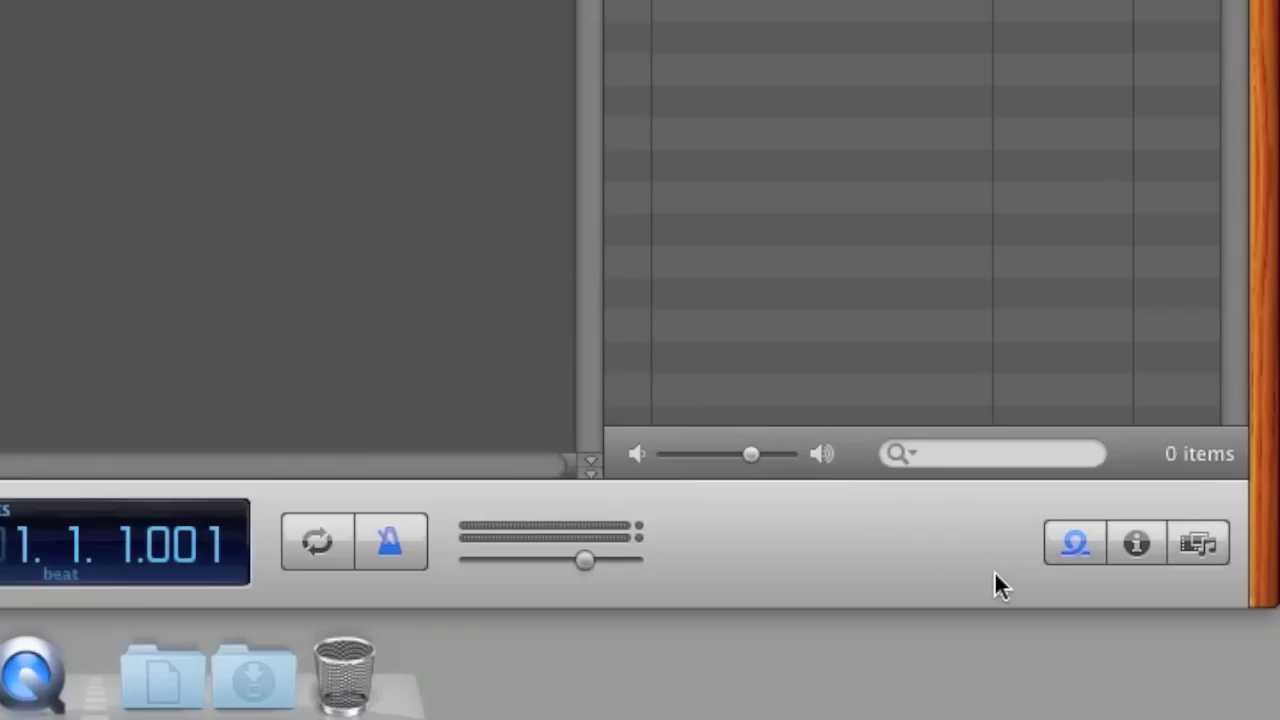
Show the Media Browser and add the "Workshop learning" song to the start of the empty timeline
{"action": "left_click", "coordinate": [1077, 545]}
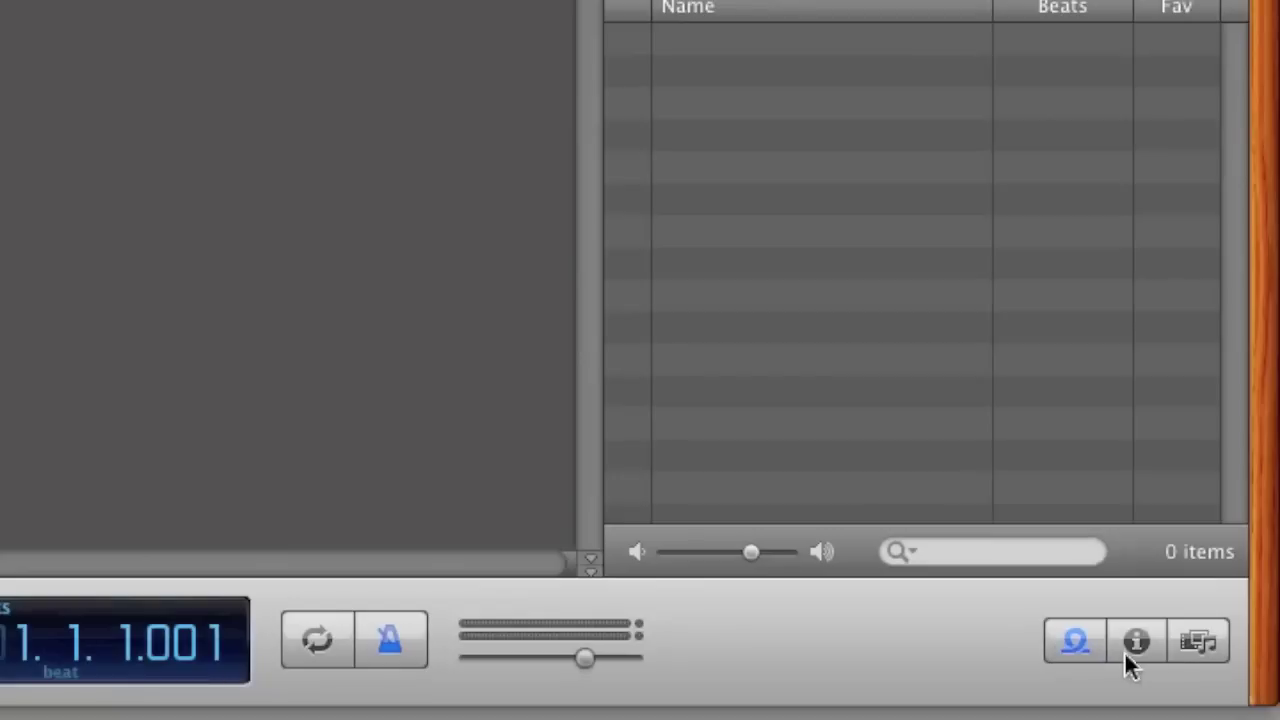
{"action": "left_click", "coordinate": [1204, 651]}
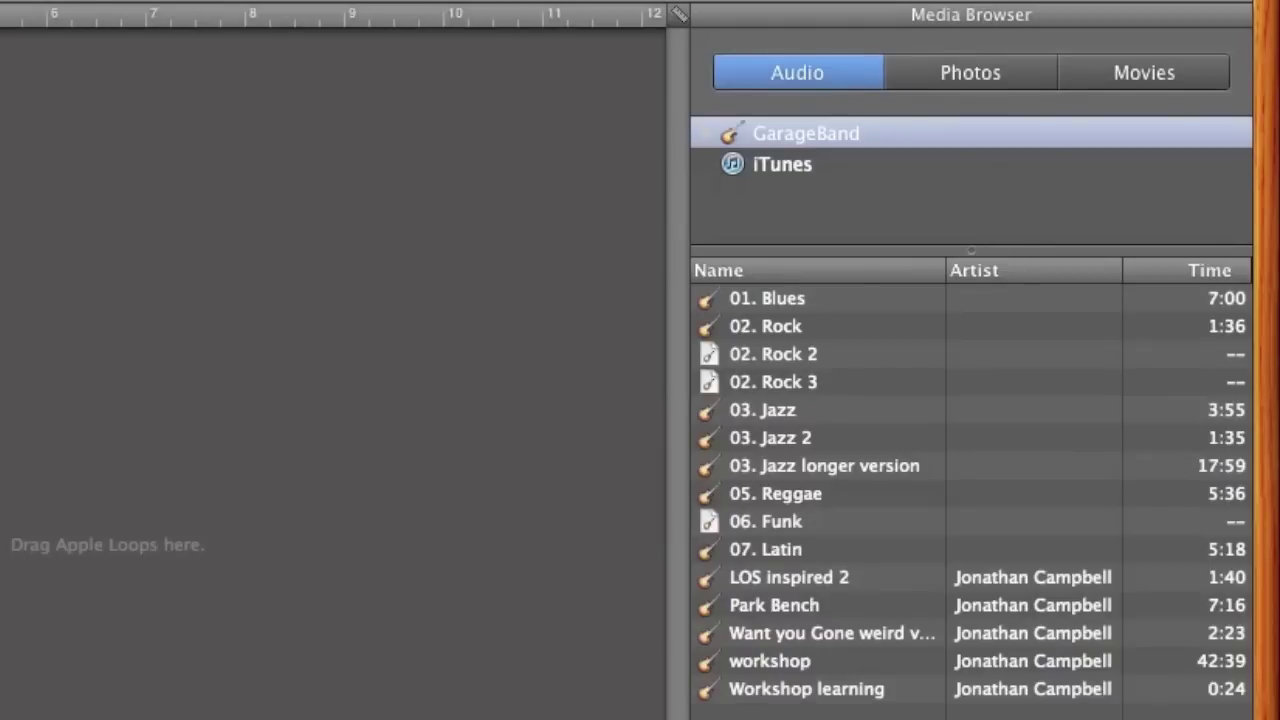
{"action": "left_click", "coordinate": [874, 690]}
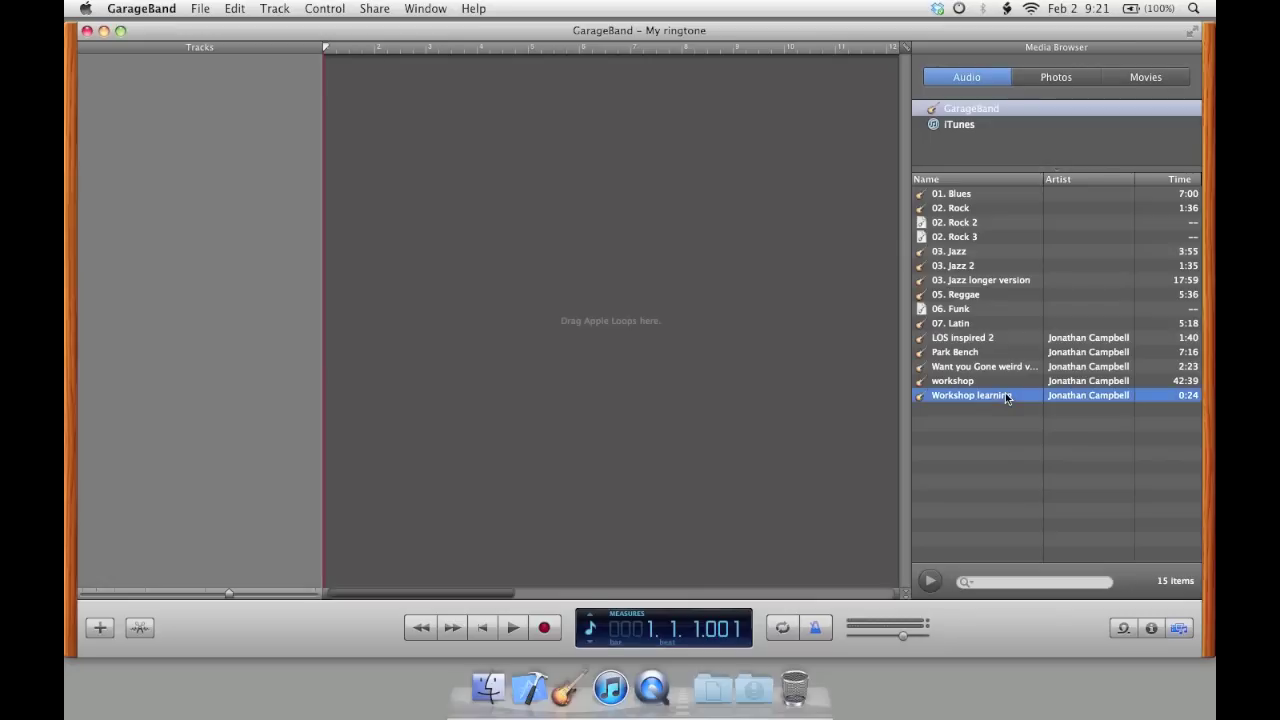
{"action": "left_click_drag", "start_coordinate": [1005, 396], "coordinate": [328, 138]}
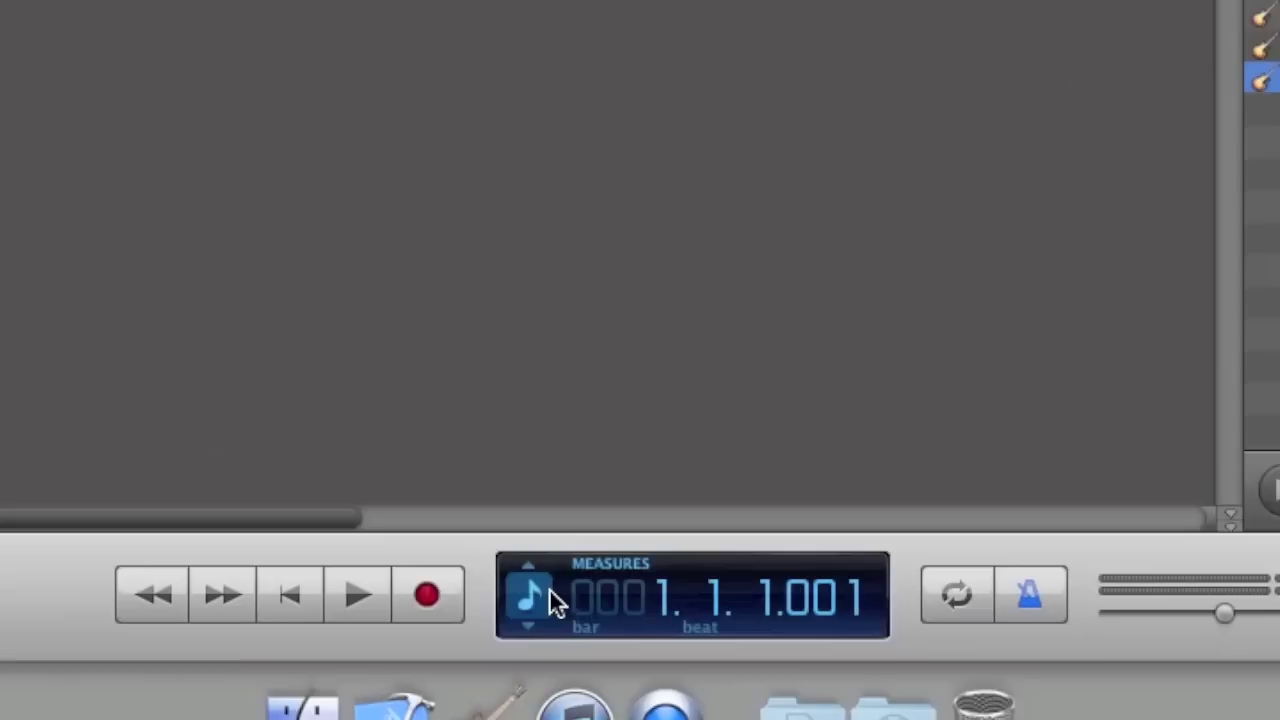
Switch the LCD from measures to Time and play the opening seconds of the song
{"action": "left_click", "coordinate": [553, 601]}
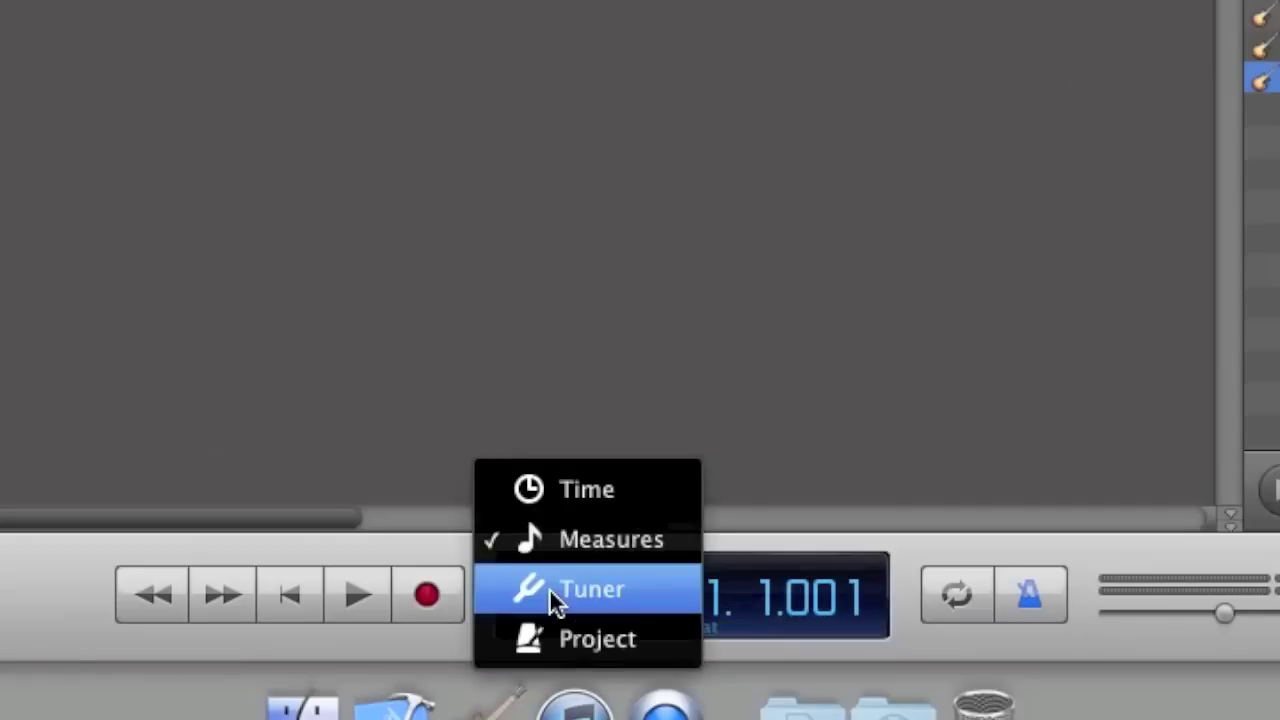
{"action": "left_click", "coordinate": [541, 490]}
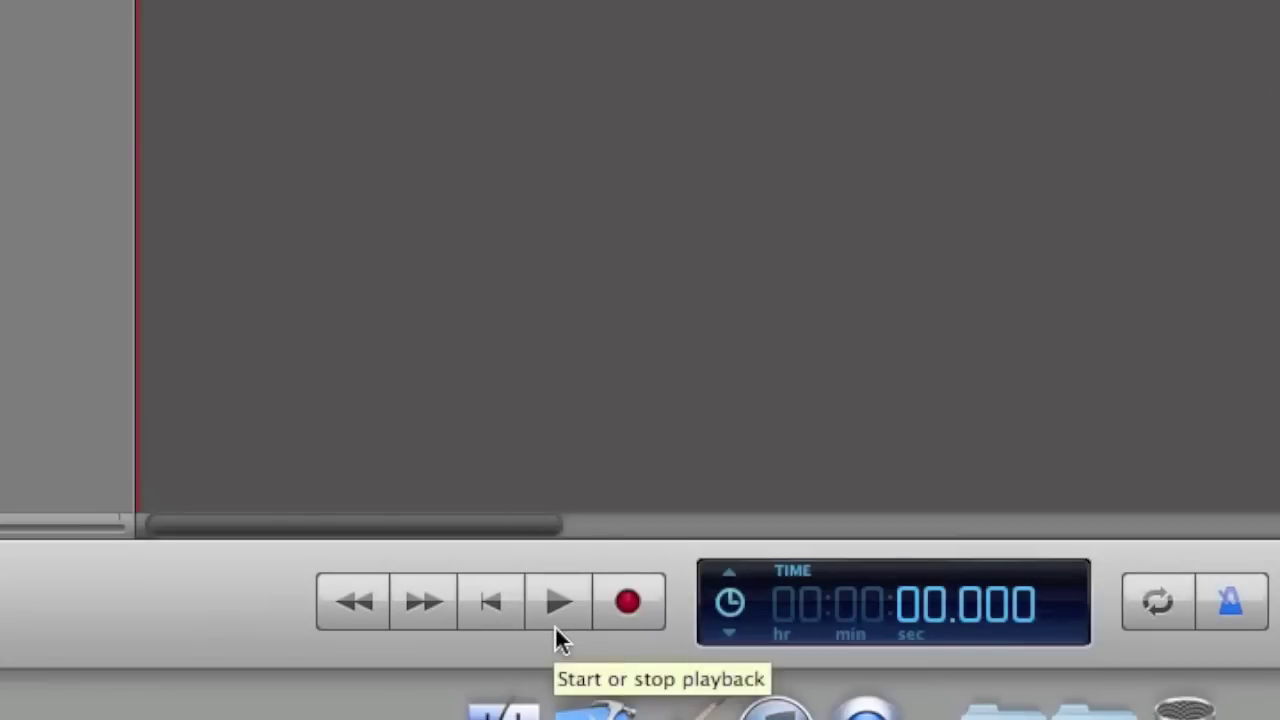
{"action": "left_click", "coordinate": [557, 627]}
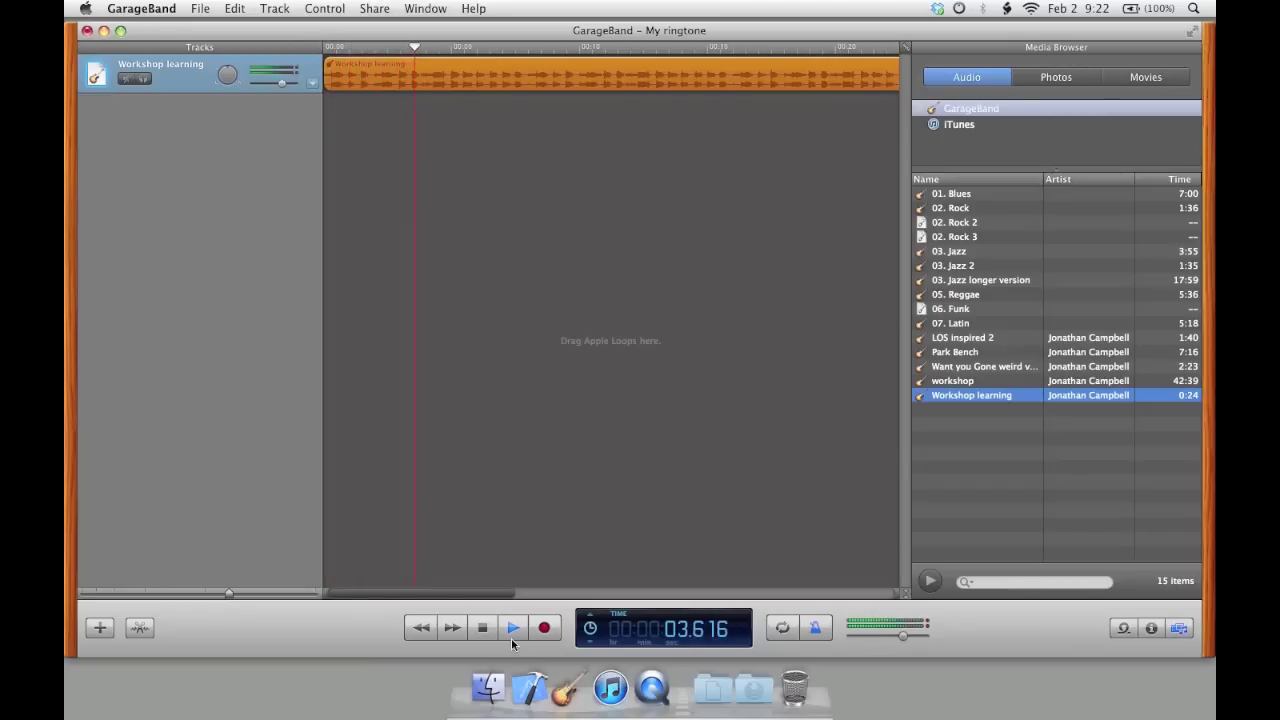
{"action": "left_click", "coordinate": [511, 638]}
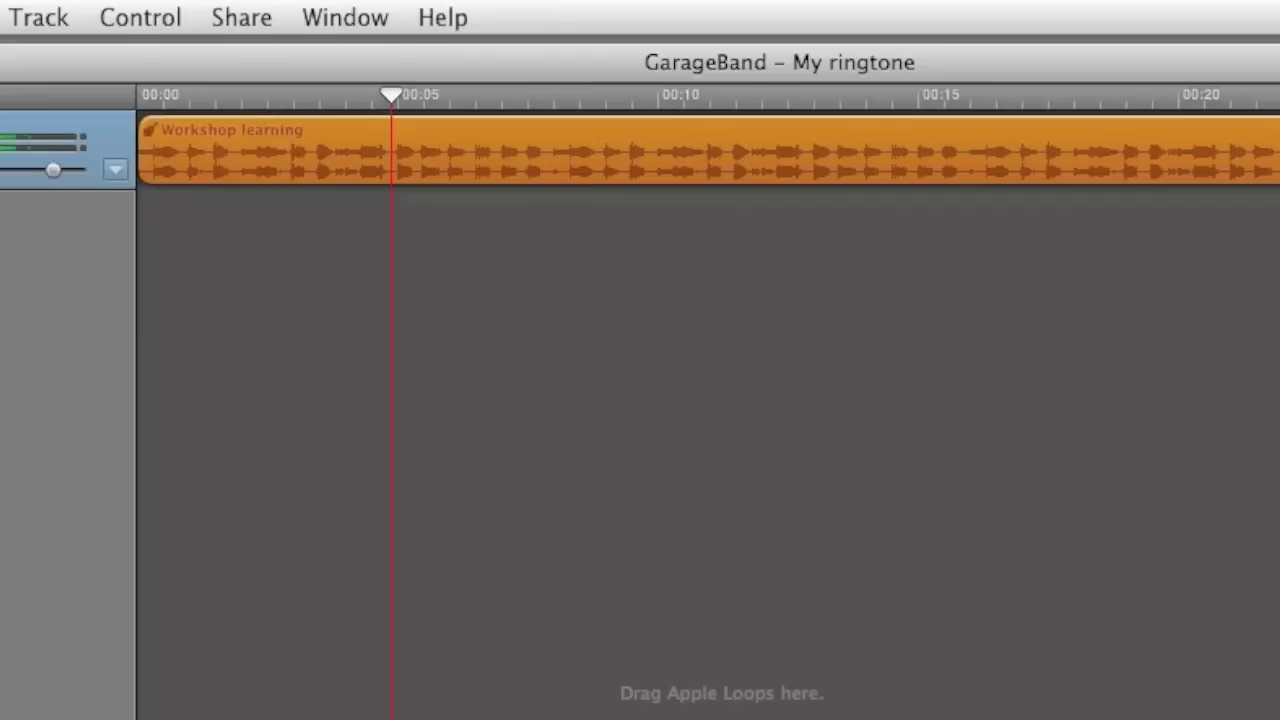
Turn off the metronome and play a few more seconds of the song to check it
{"action": "left_click", "coordinate": [140, 17]}
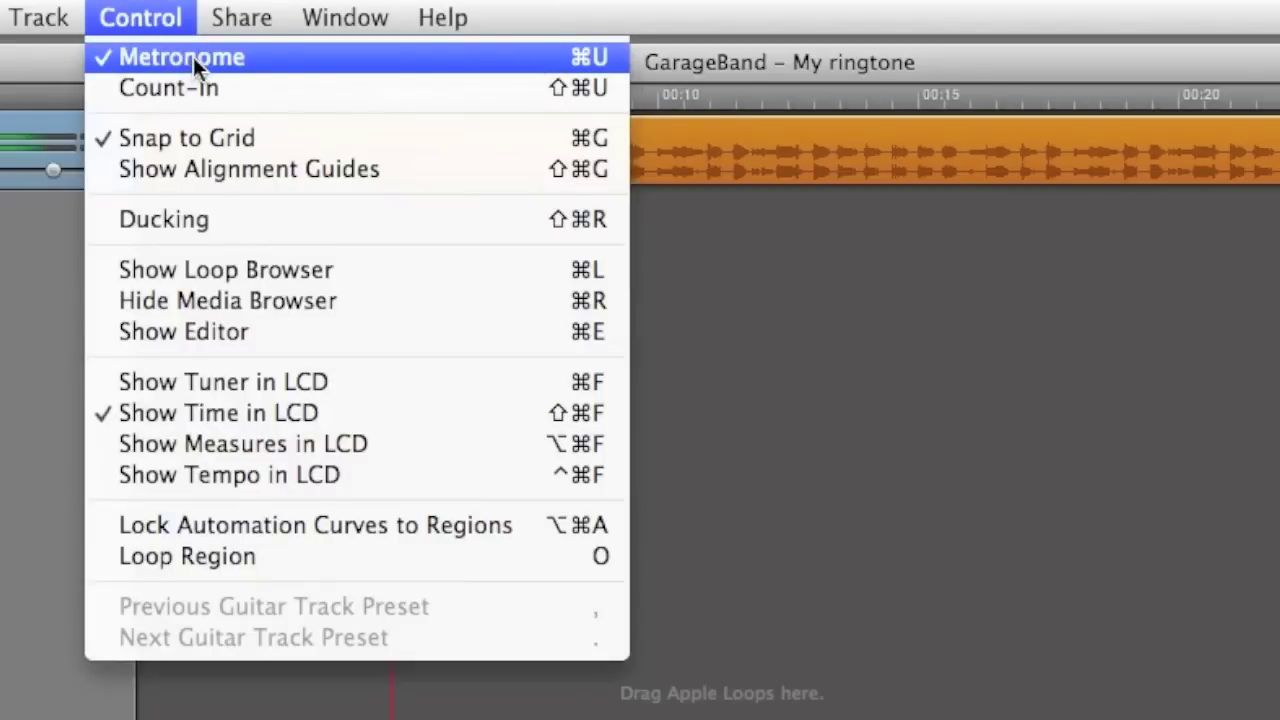
{"action": "left_click", "coordinate": [193, 57]}
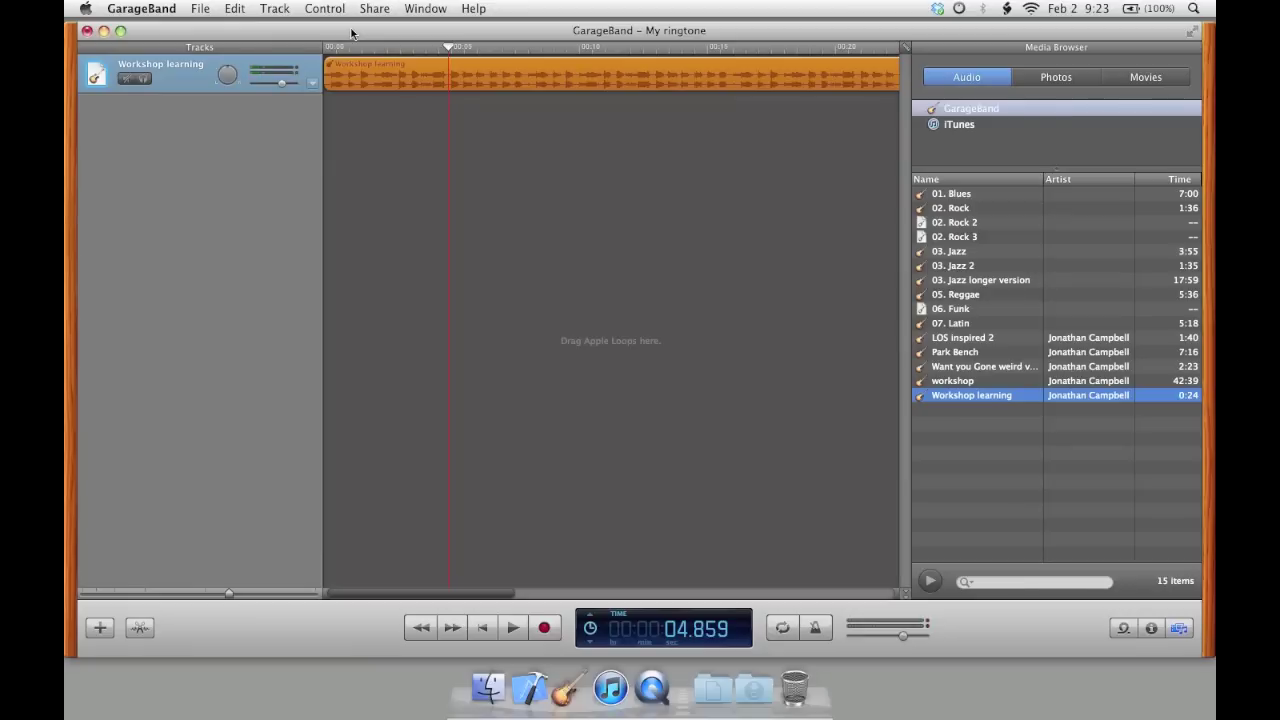
{"action": "key", "text": "space"}
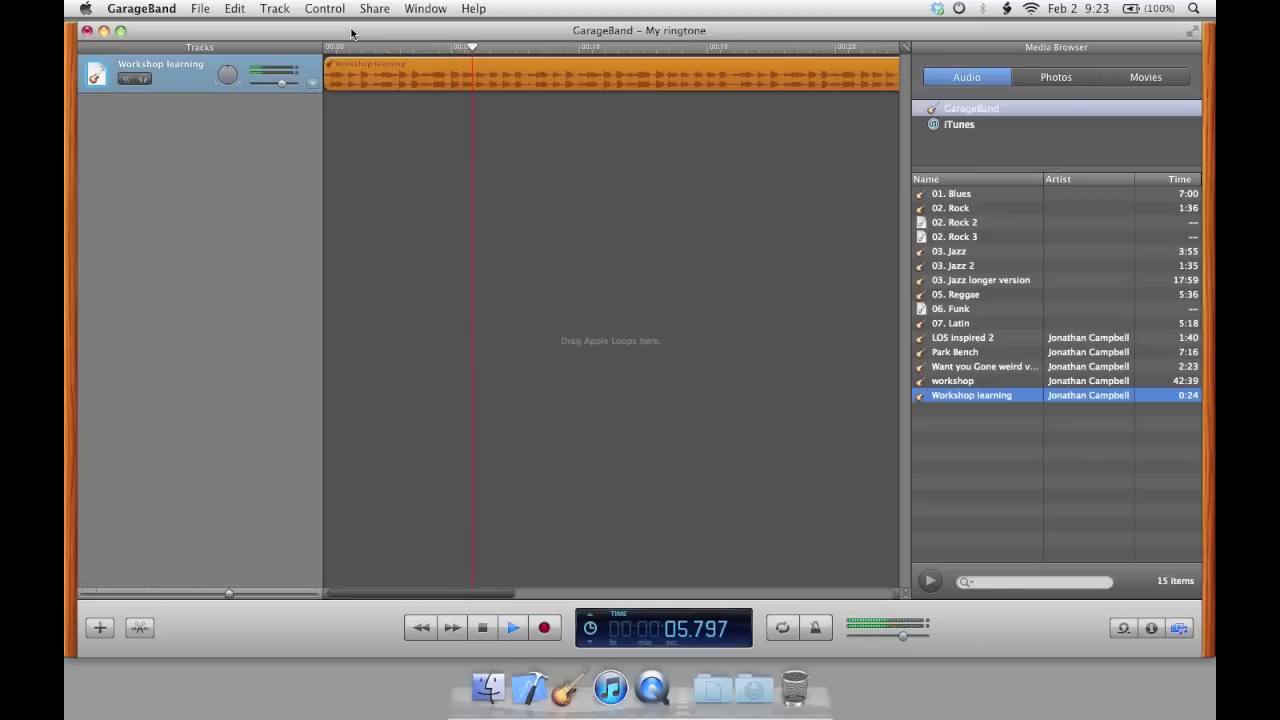
{"action": "key", "text": "space"}
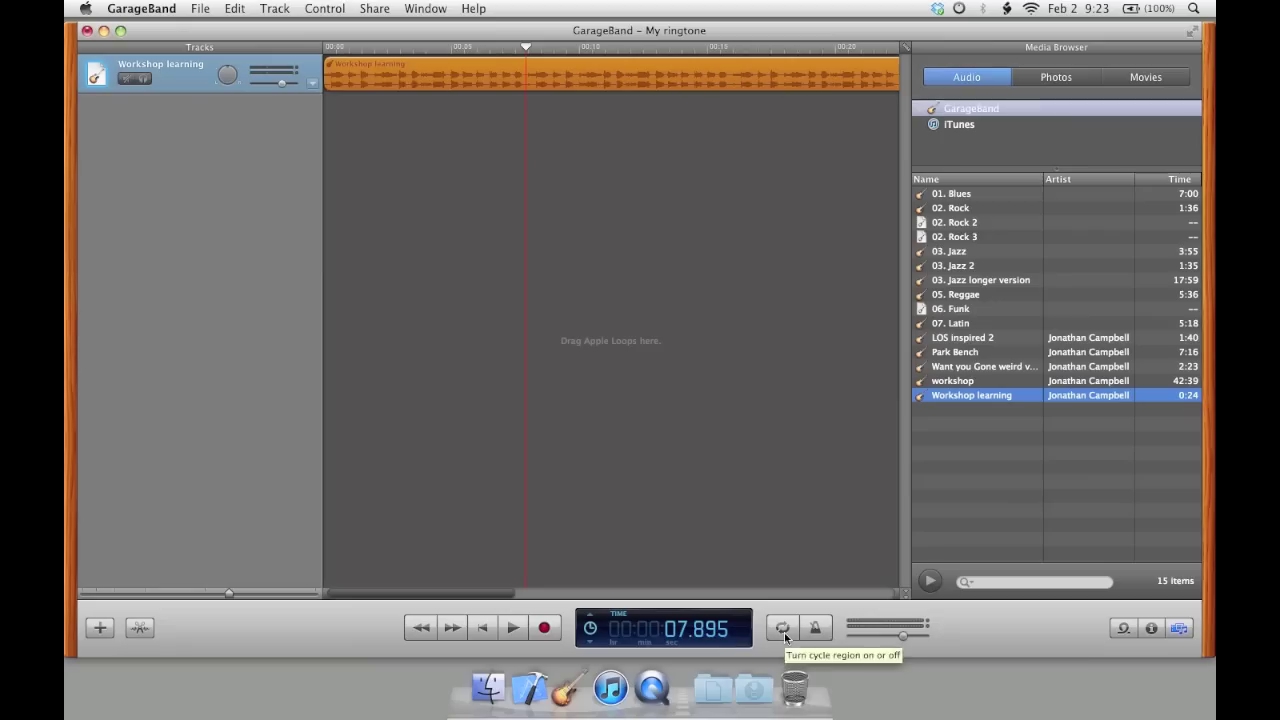
Turn on the cycle region, move it to start at about 0:08, and extend its end to about 0:18
{"action": "left_click", "coordinate": [725, 608]}
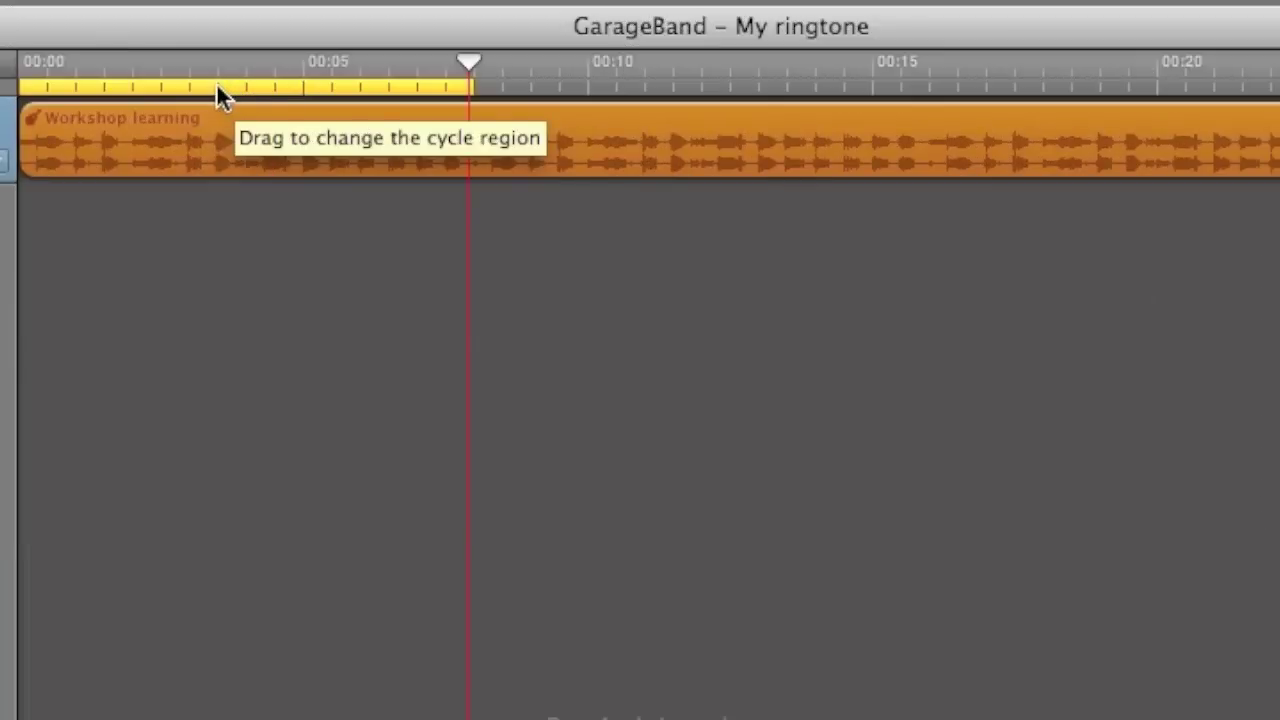
{"action": "left_click_drag", "start_coordinate": [220, 94], "coordinate": [667, 95]}
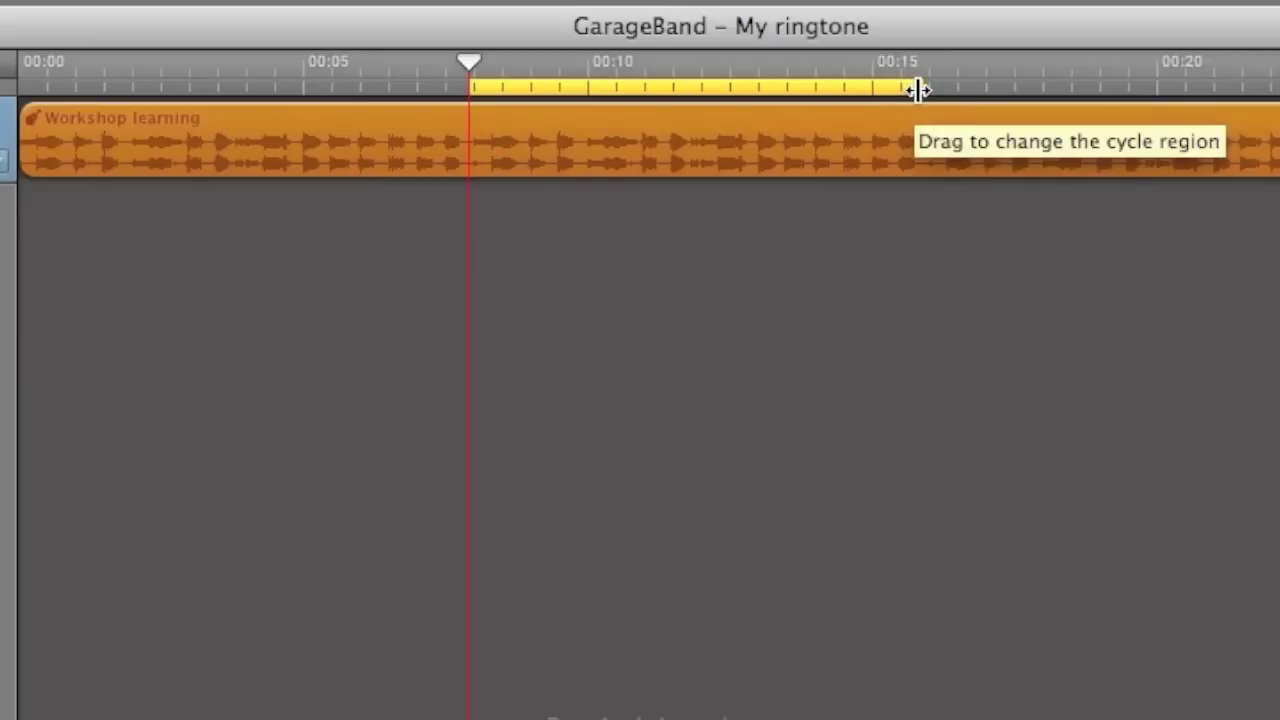
{"action": "left_click_drag", "start_coordinate": [918, 90], "coordinate": [1020, 90]}
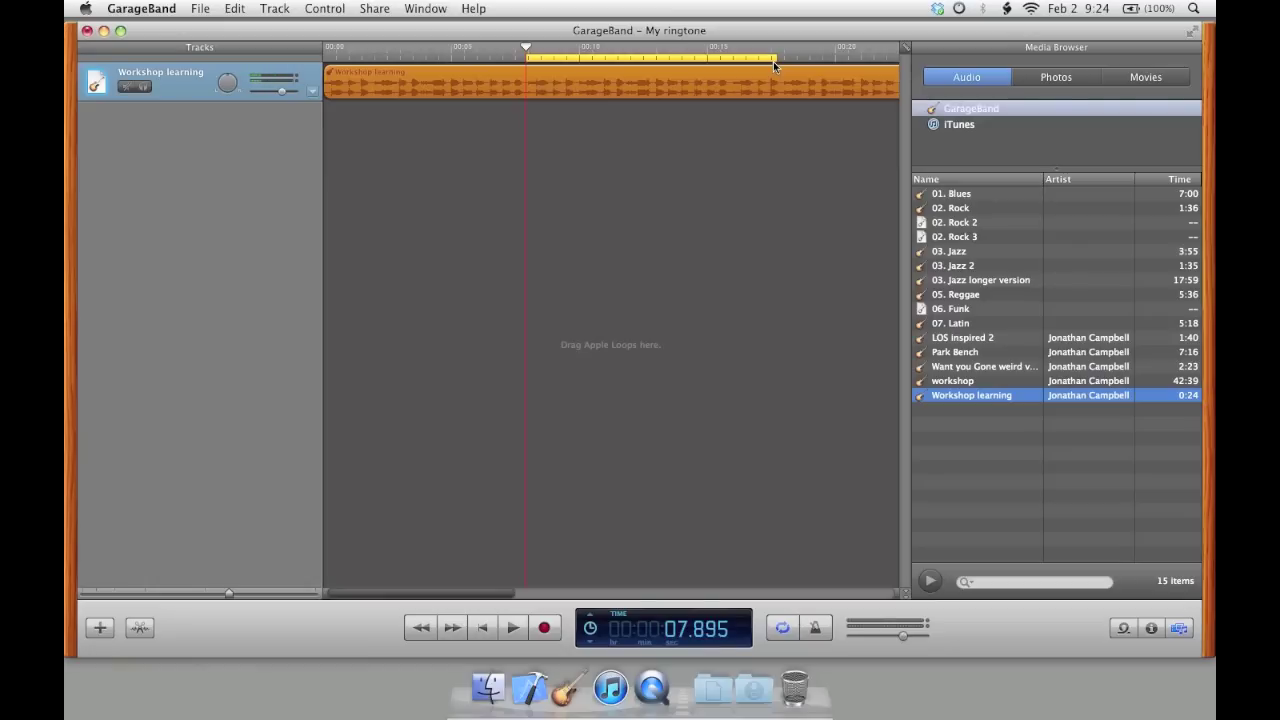
Try extending the cycle region to about 0:20, preview it briefly, and shorten it back to about 0:18
{"action": "left_click_drag", "start_coordinate": [773, 60], "coordinate": [848, 62]}
{"action": "key", "text": "space"}
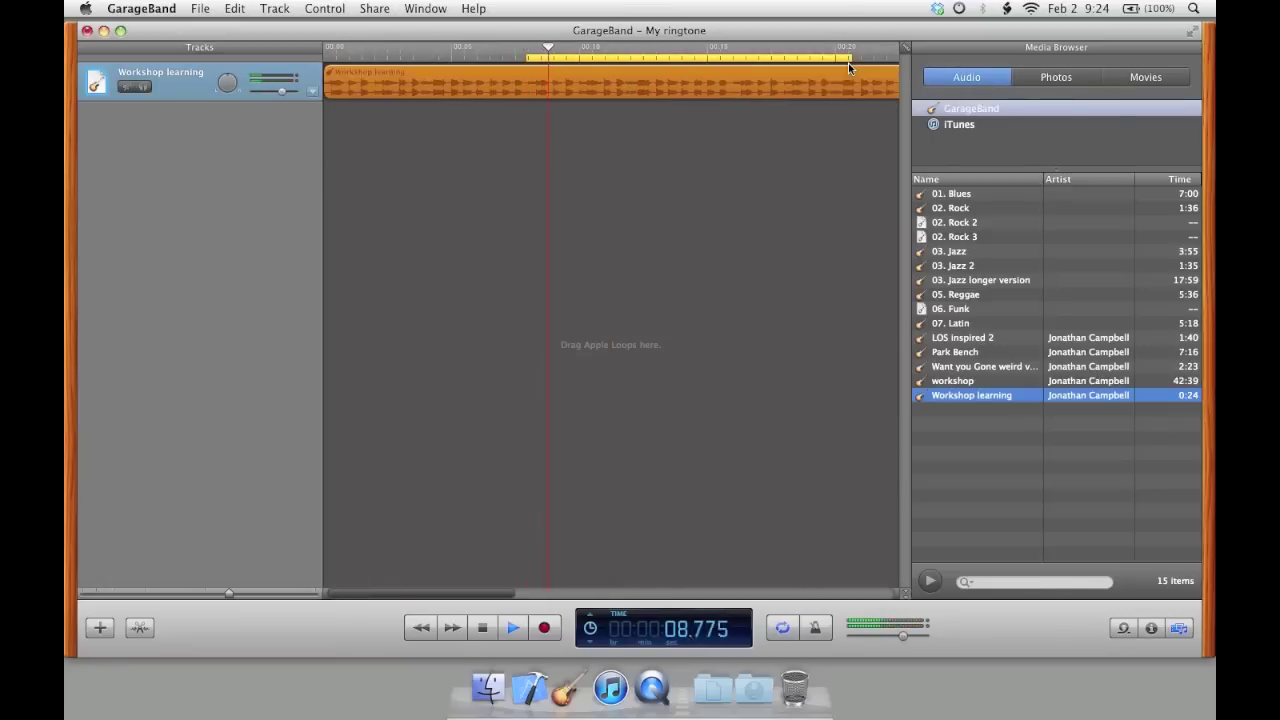
{"action": "key", "text": "space"}
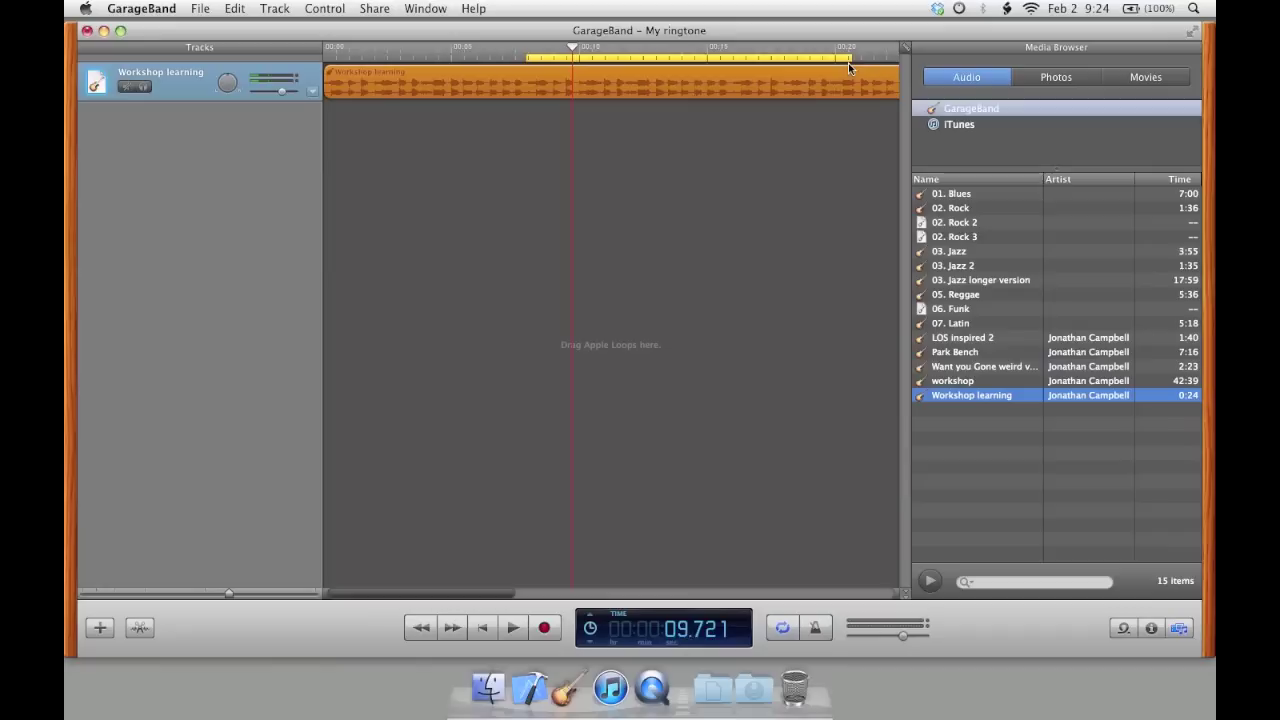
{"action": "left_click_drag", "start_coordinate": [846, 56], "coordinate": [776, 59]}
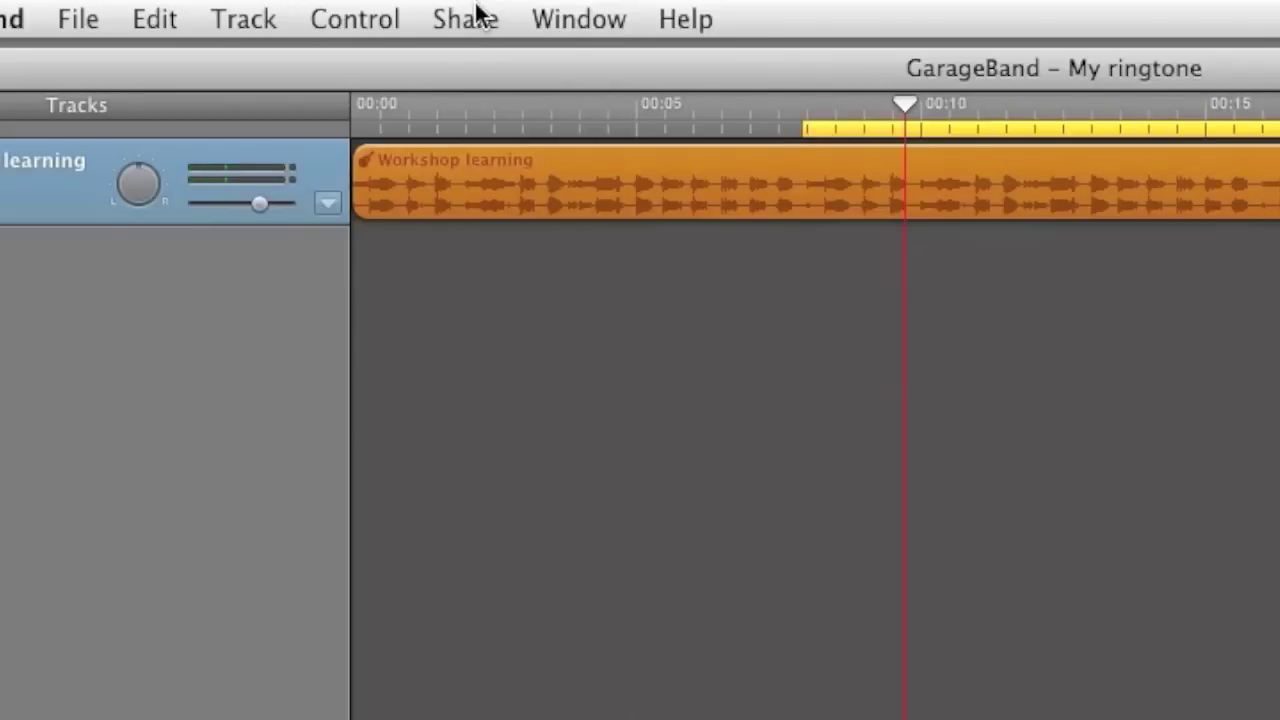
Send the cycle region to iTunes as a ringtone and pause its playback there
{"action": "left_click", "coordinate": [379, 7]}
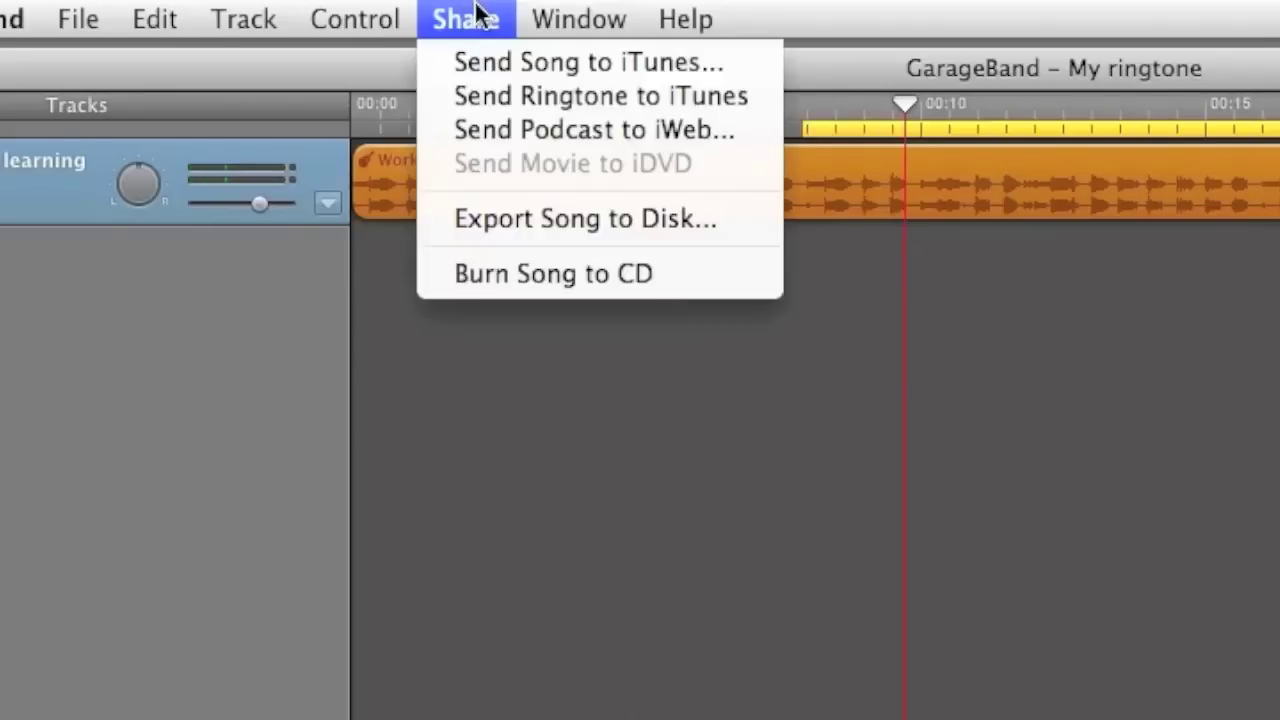
{"action": "left_click", "coordinate": [485, 92]}
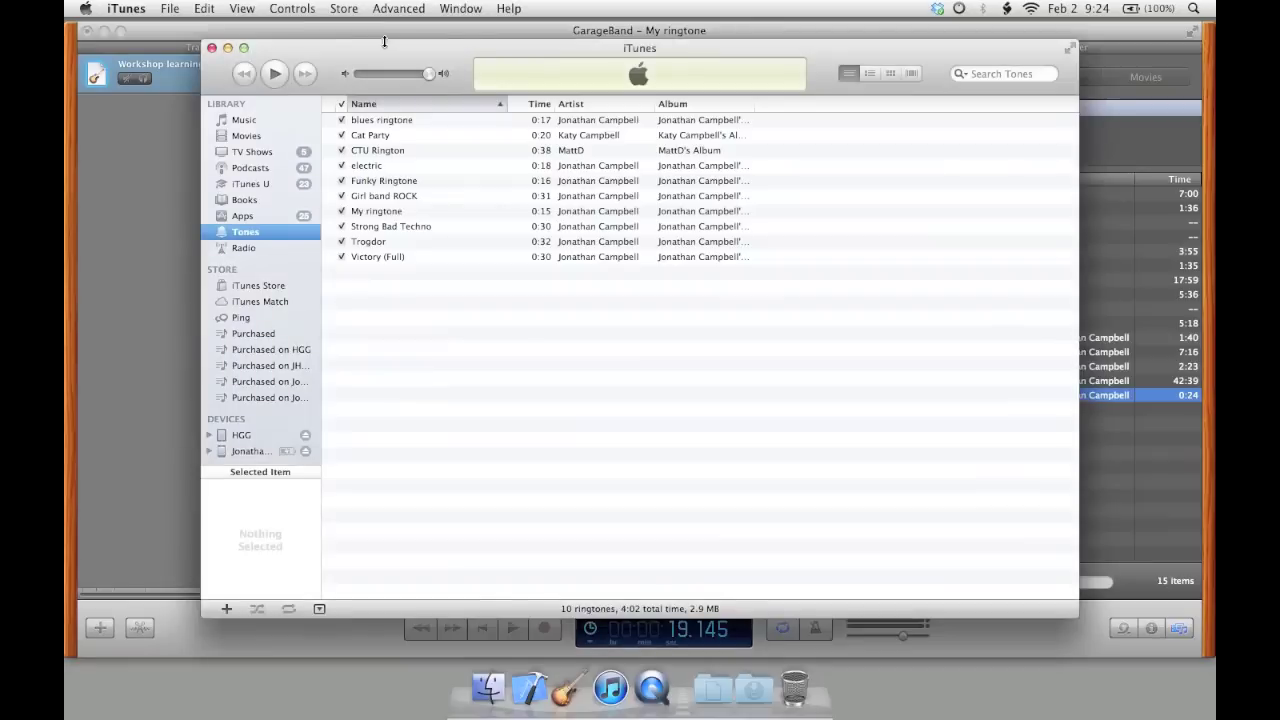
{"action": "left_click_drag", "start_coordinate": [630, 88], "coordinate": [505, 88]}
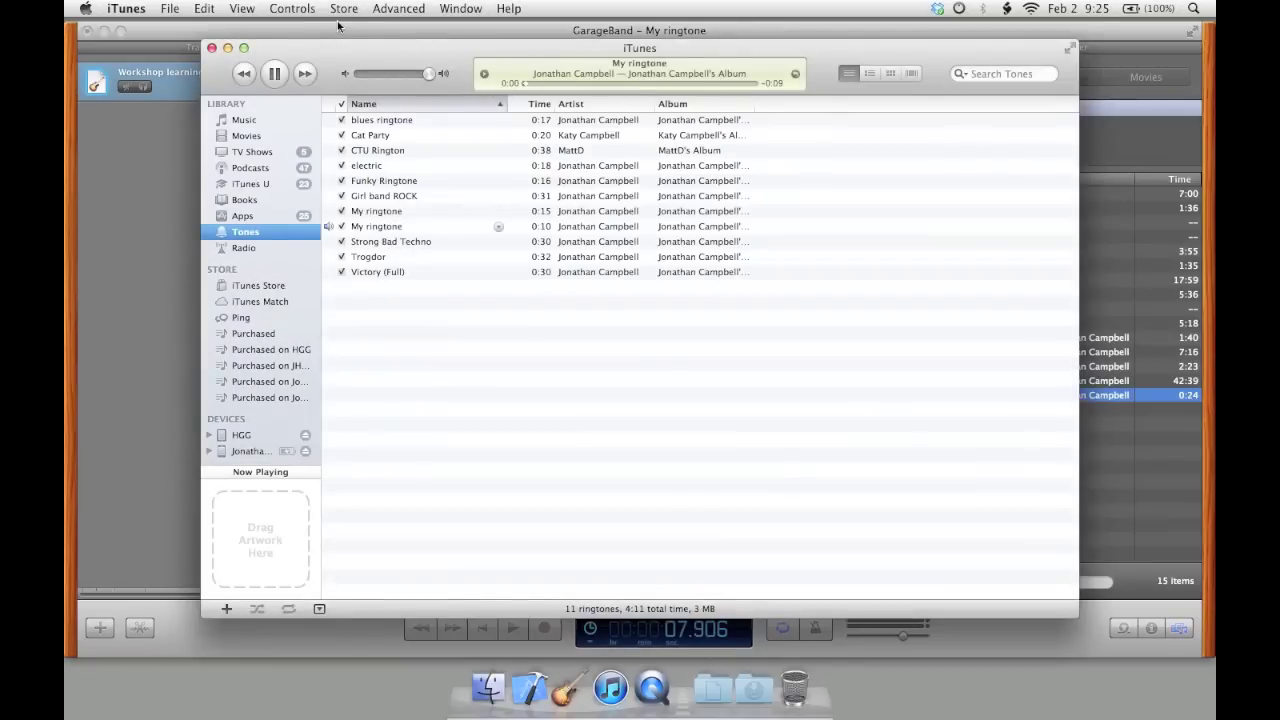
{"action": "key", "text": "space"}
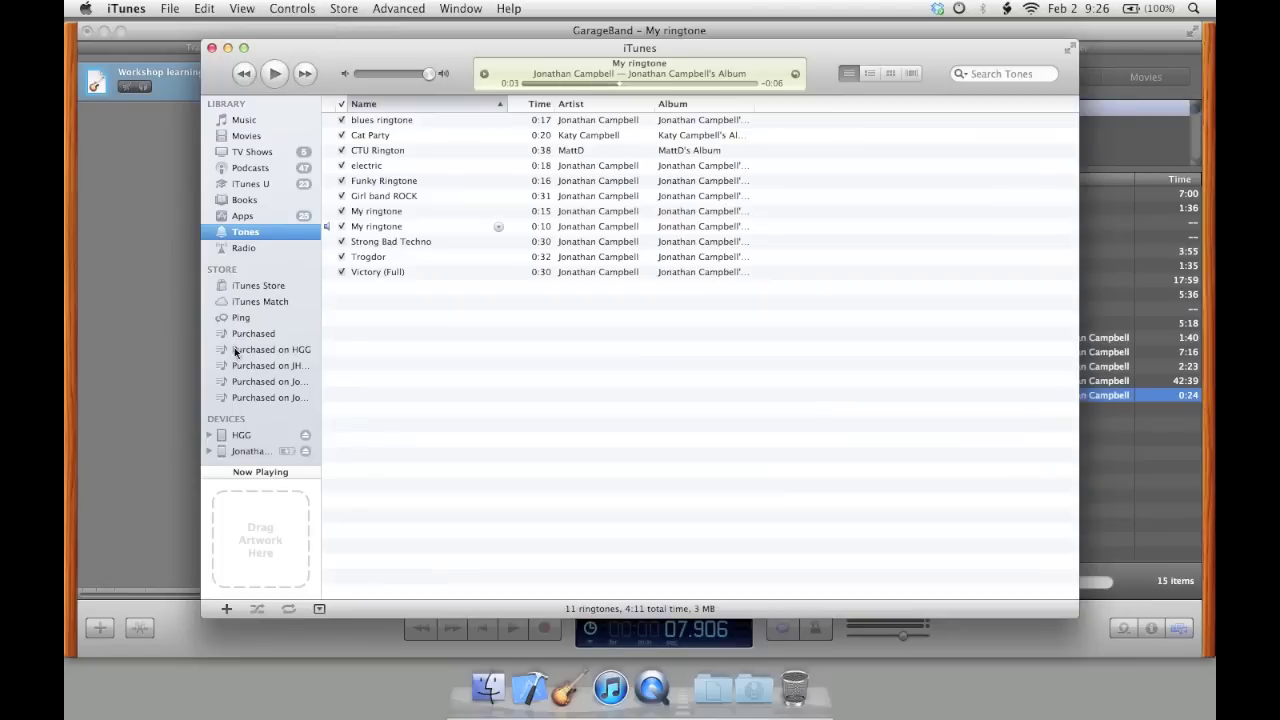
Enable Sync Tones with all tones for the second connected device, the iPhone, and apply the sync
{"action": "left_click", "coordinate": [245, 452]}
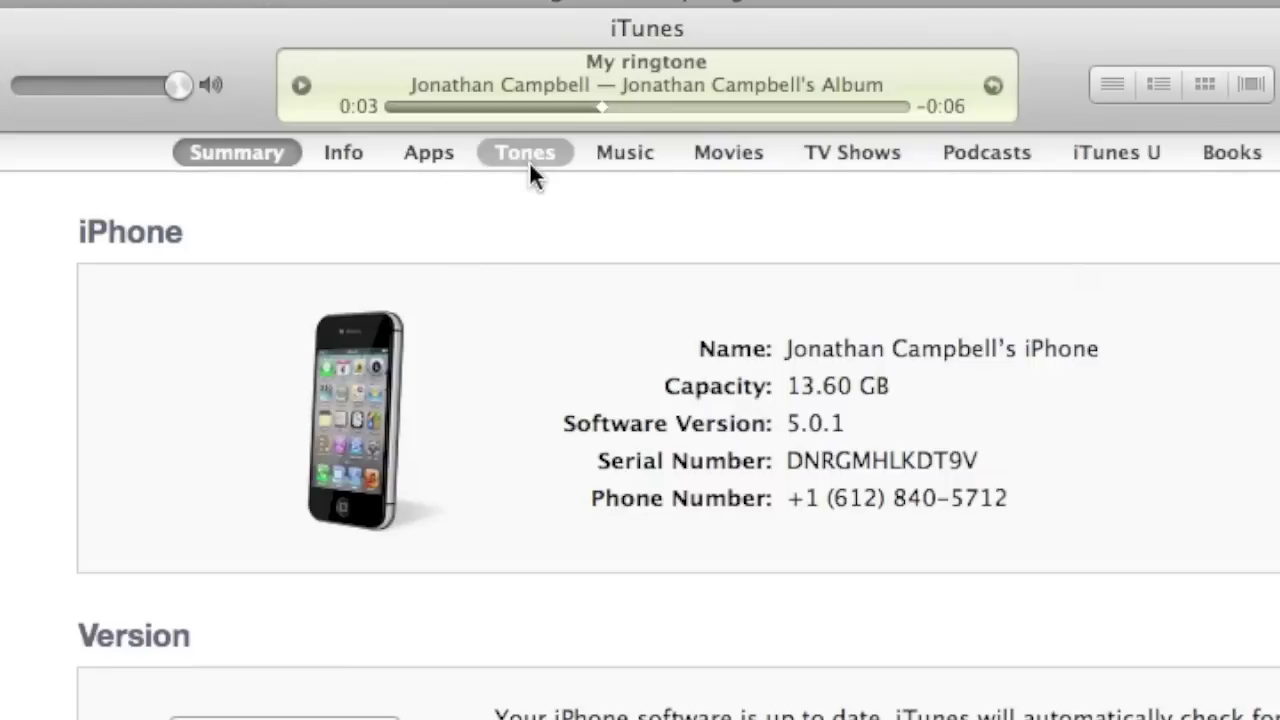
{"action": "left_click", "coordinate": [529, 161]}
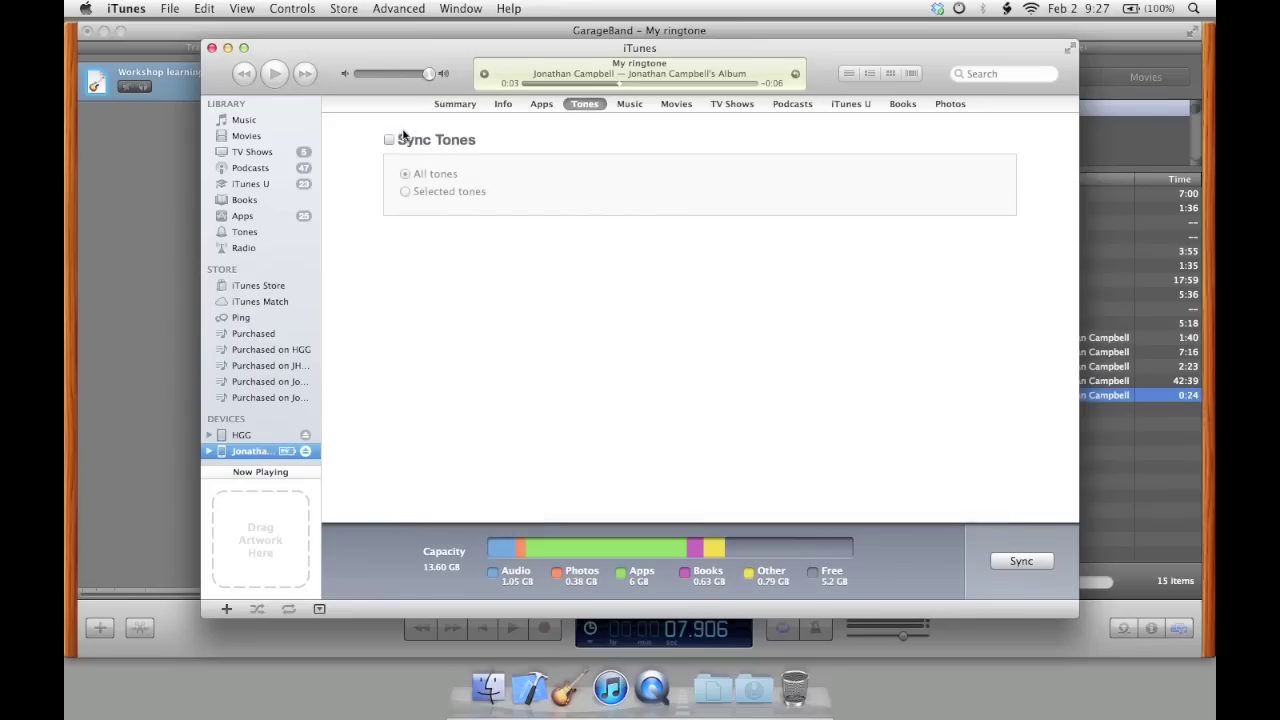
{"action": "left_click", "coordinate": [390, 140]}
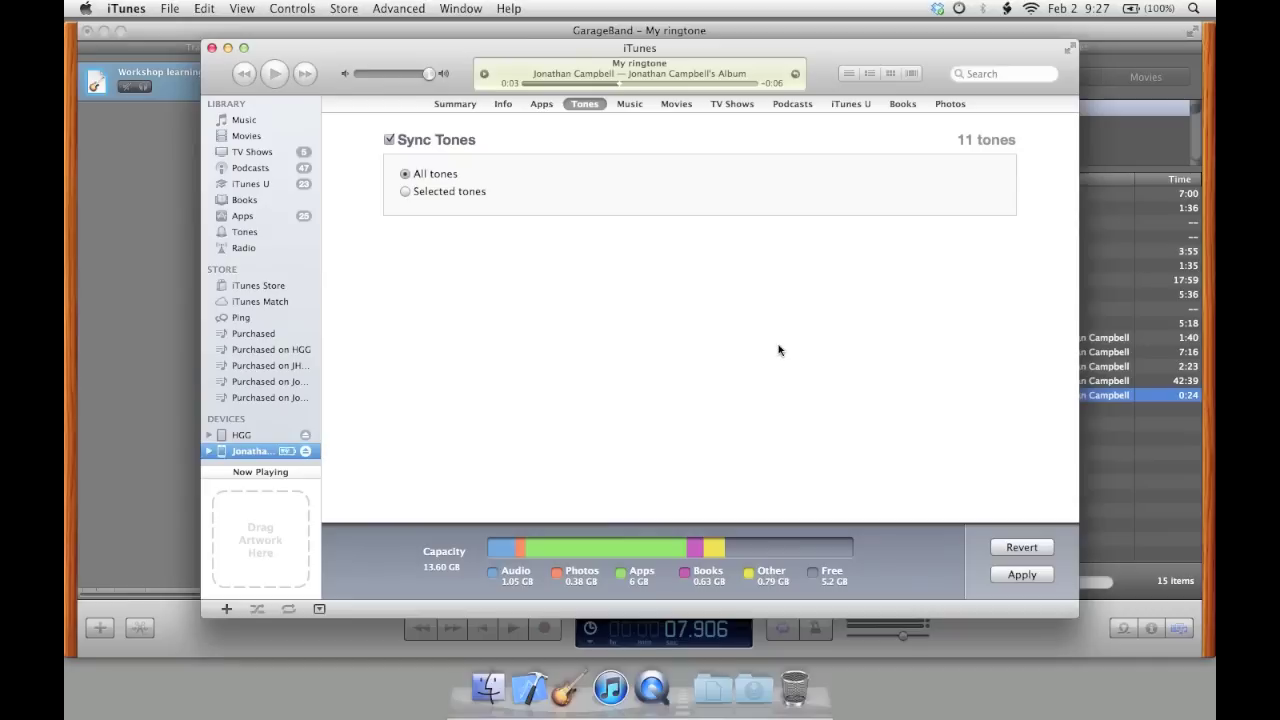
{"action": "left_click", "coordinate": [1005, 578]}
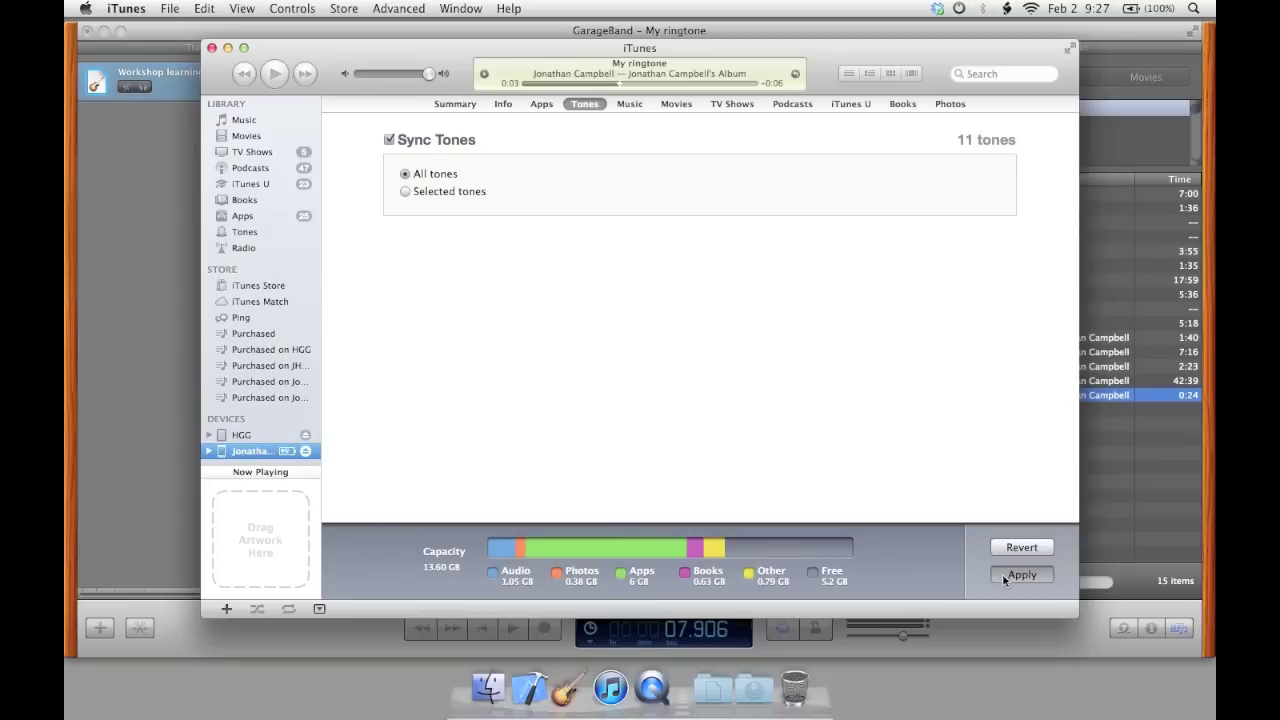